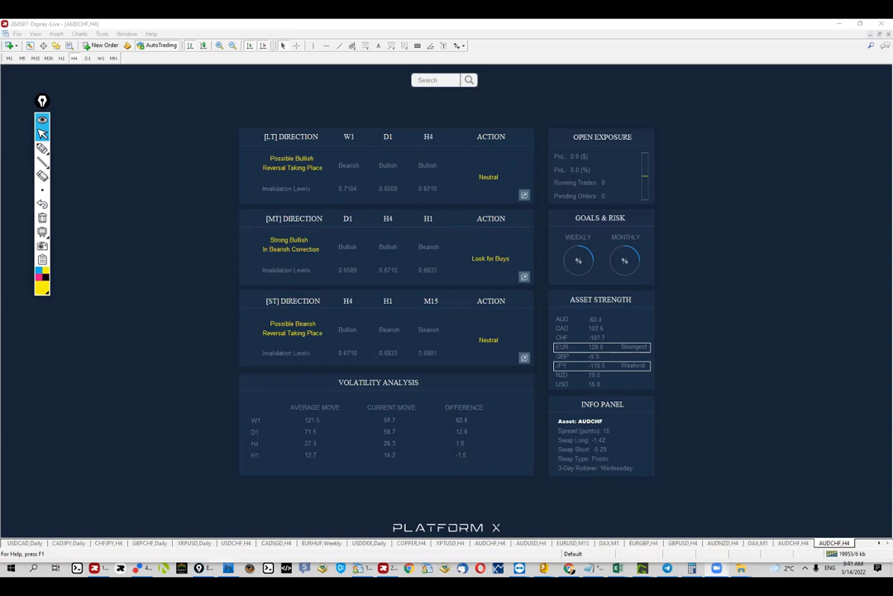
Bracket the medium-term section, circle its D1, H4 and H1 headings, underline the two Neutral actions, and clear the annotations
click(42, 149)
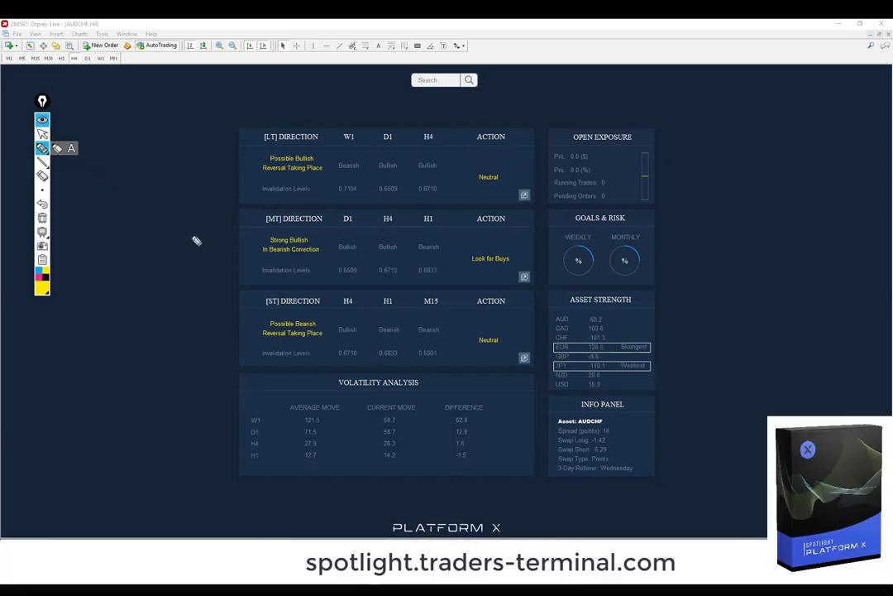
drag(240, 209, 229, 291)
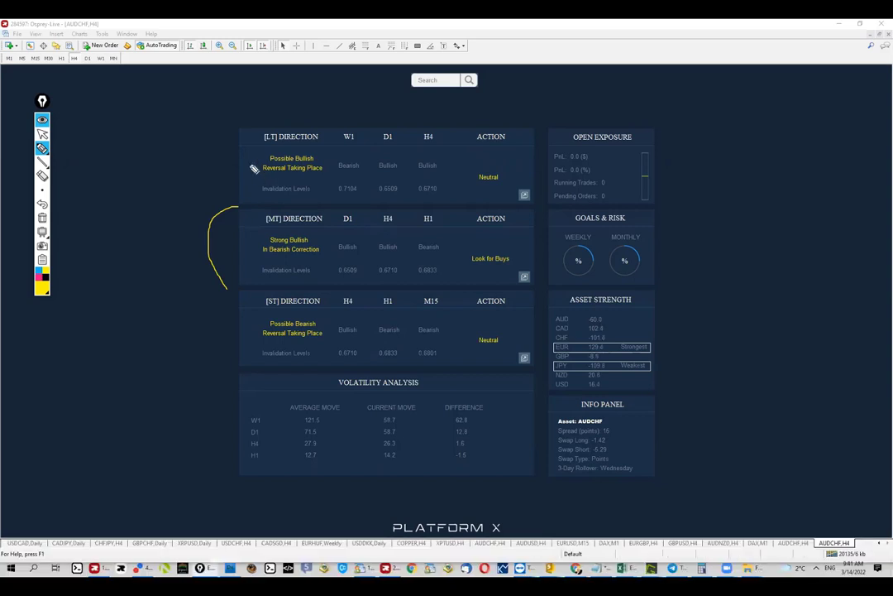
drag(477, 351, 495, 342)
mouse_move(232, 208)
mouse_down()
mouse_move(215, 257)
mouse_move(230, 209)
mouse_move(219, 290)
mouse_move(229, 219)
mouse_up()
mouse_move(335, 220)
mouse_down()
mouse_move(465, 227)
mouse_move(331, 214)
mouse_up()
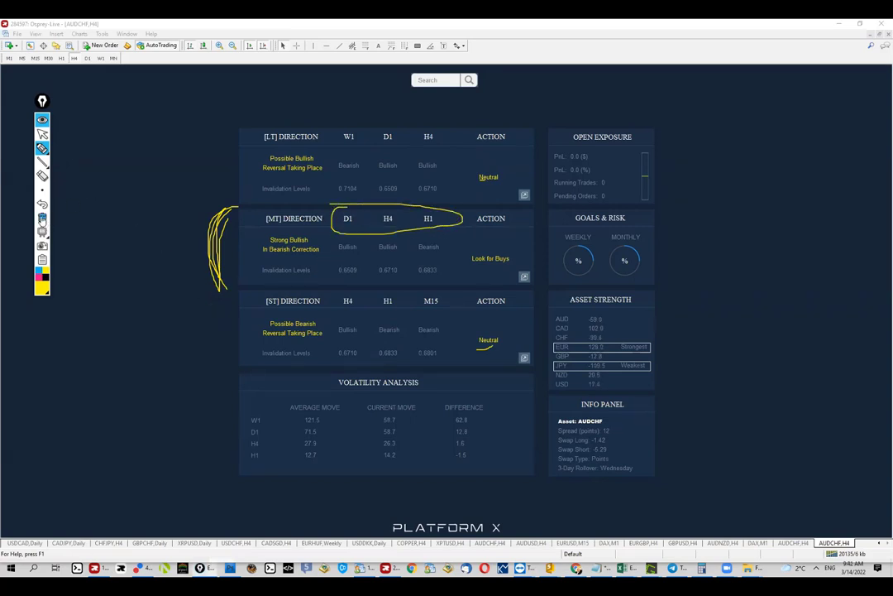
click(42, 217)
Set the AUDCHF chart to D1 and draw a descending trendline from the February 2021 high through the October 2021 high
click(43, 134)
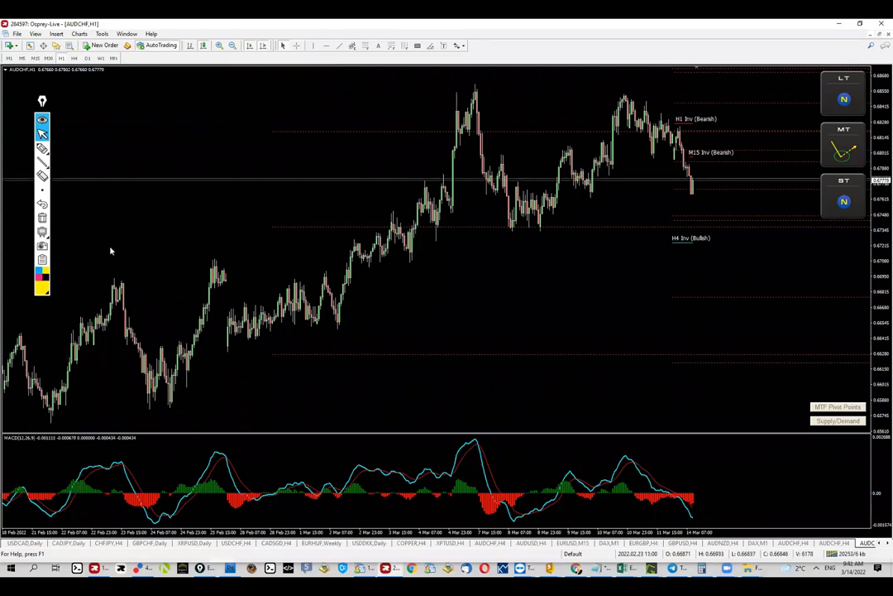
click(87, 58)
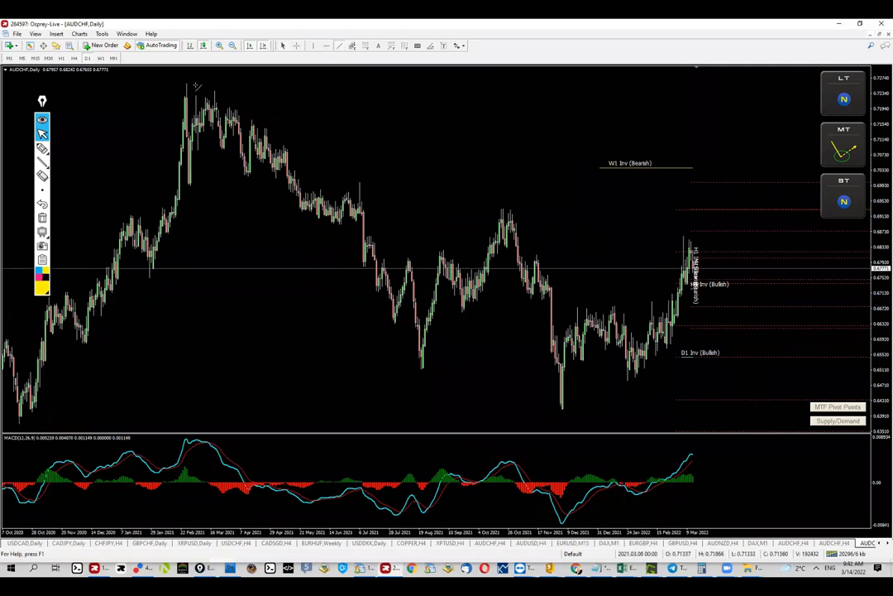
mouse_move(186, 84)
mouse_down()
mouse_move(808, 343)
mouse_move(862, 340)
mouse_move(844, 340)
mouse_up()
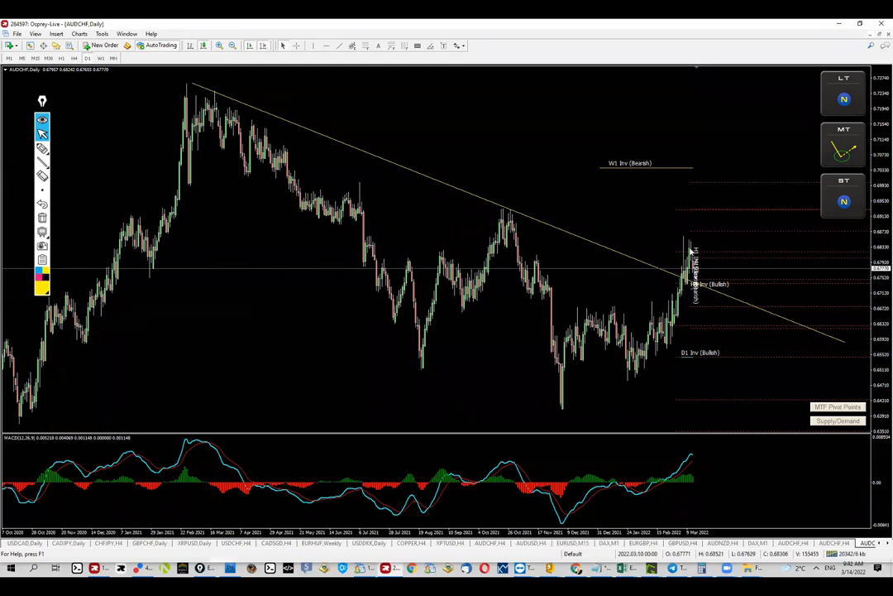
Sketch the price path from the November 2021 low up to the trendline with a projected drop, and circle the trendline touch
click(43, 148)
mouse_move(560, 406)
mouse_down()
mouse_move(583, 332)
mouse_move(674, 327)
mouse_move(691, 273)
mouse_move(738, 381)
mouse_move(758, 360)
mouse_up()
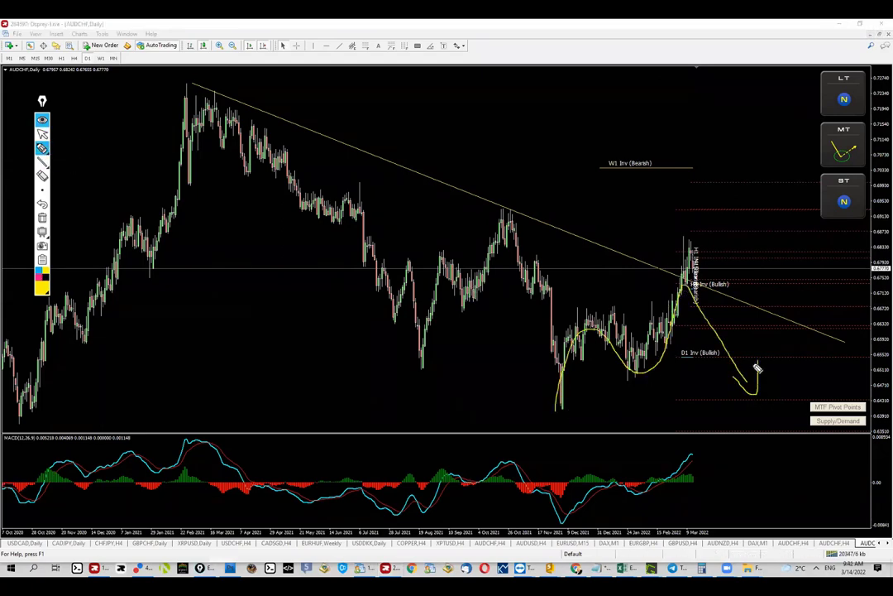
mouse_move(690, 286)
mouse_down()
mouse_move(680, 278)
mouse_move(695, 280)
mouse_up()
Outline the horizontal price zone at the trendline touch with two freehand lines, mark it with a P, and clear all annotations
drag(454, 278, 778, 294)
drag(524, 280, 808, 278)
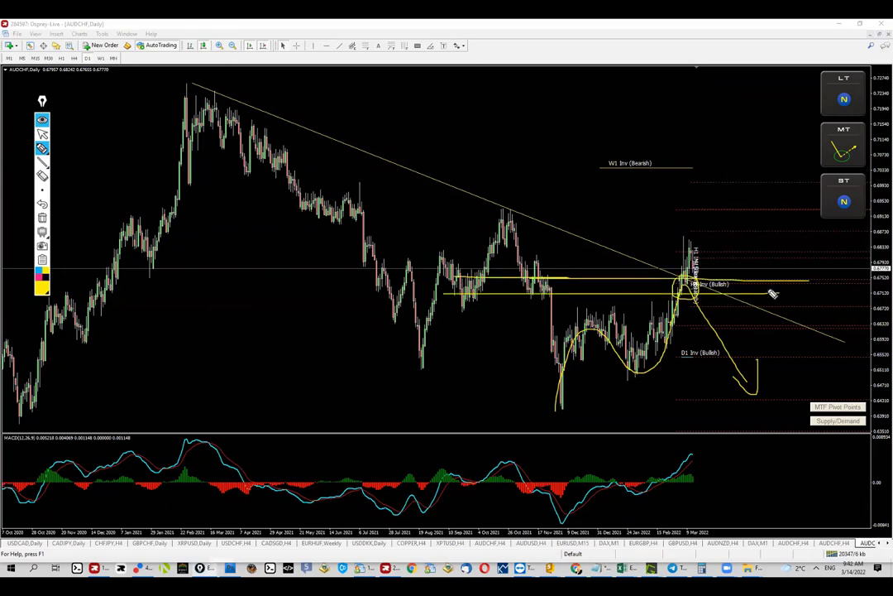
drag(749, 278, 722, 297)
mouse_move(622, 273)
mouse_down()
mouse_move(622, 291)
mouse_move(638, 296)
mouse_up()
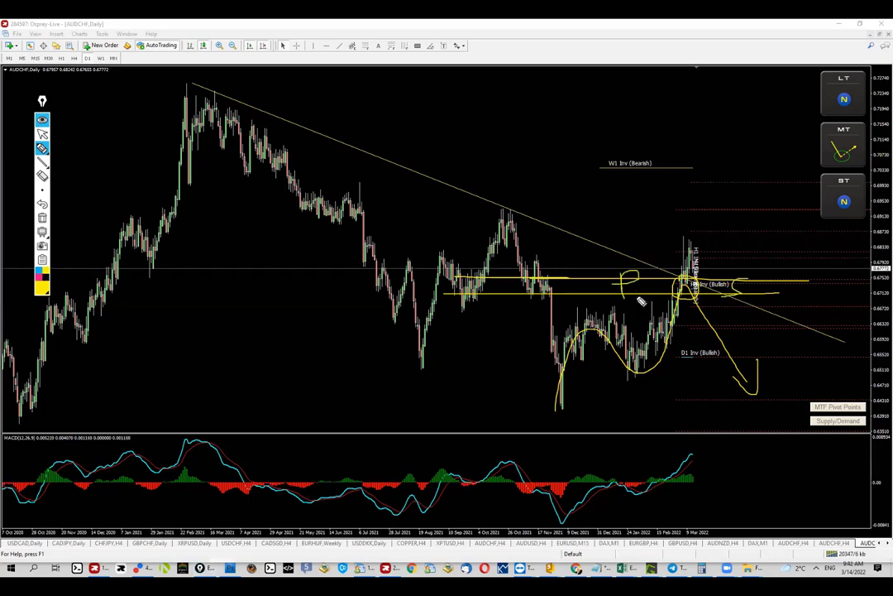
click(42, 218)
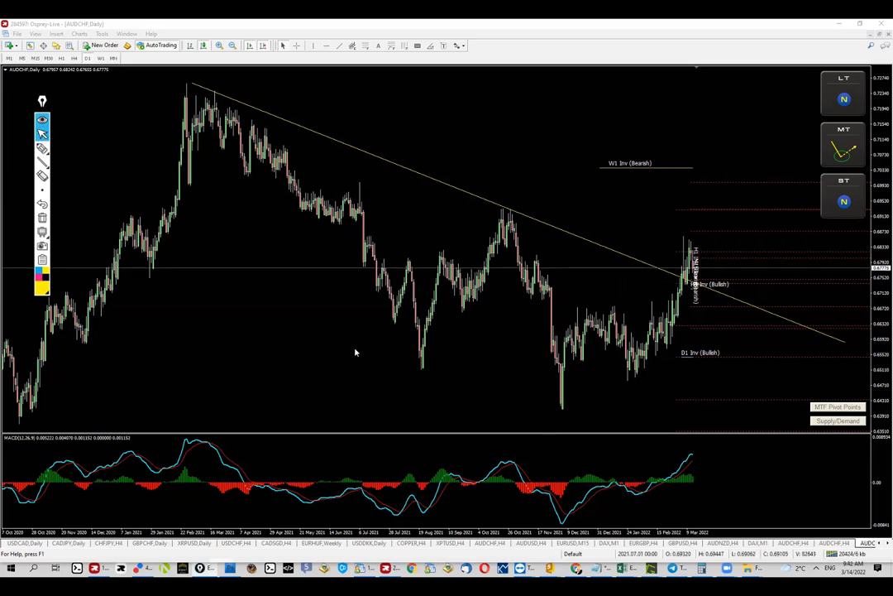
Set the chart to H4 and highlight the cluster of pivot levels just above H4 Inv (Bullish) with an orange rectangle
click(42, 148)
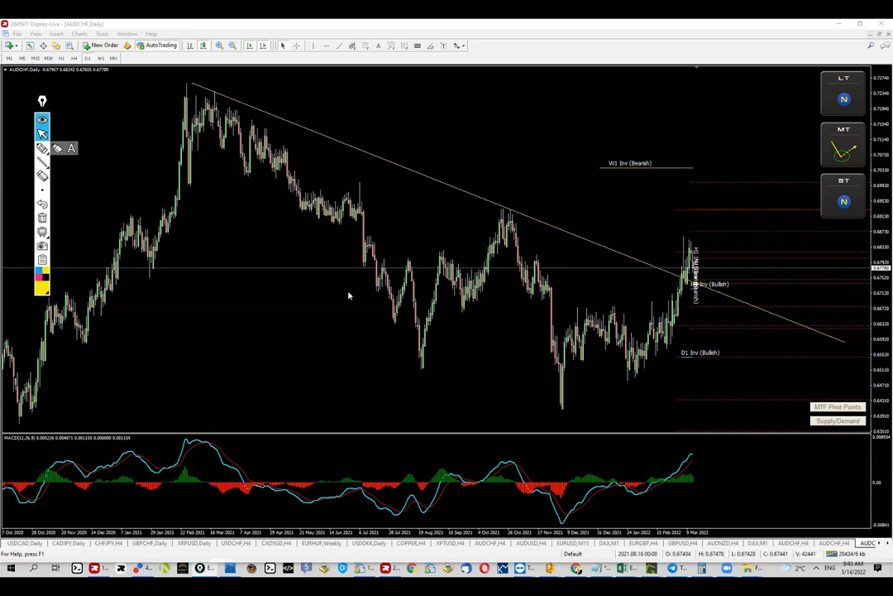
click(75, 59)
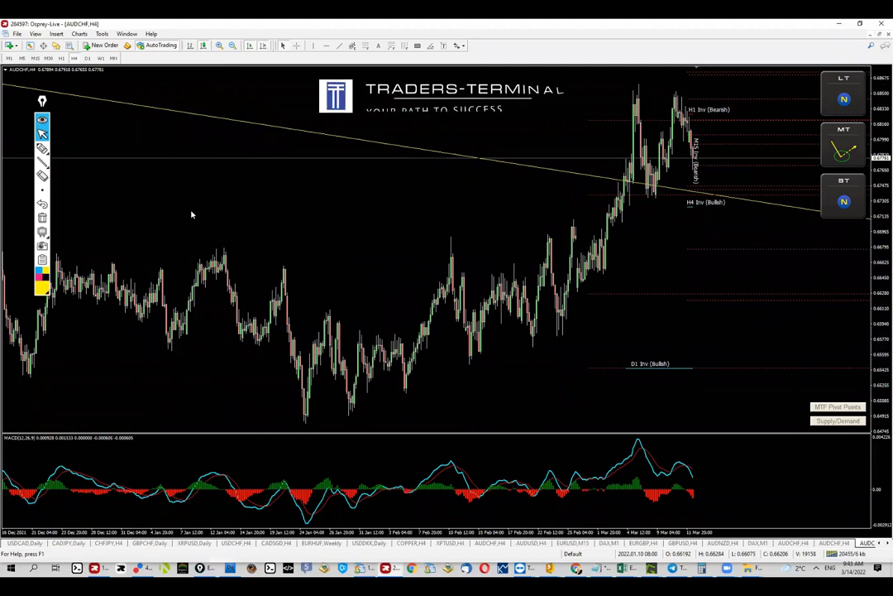
click(42, 148)
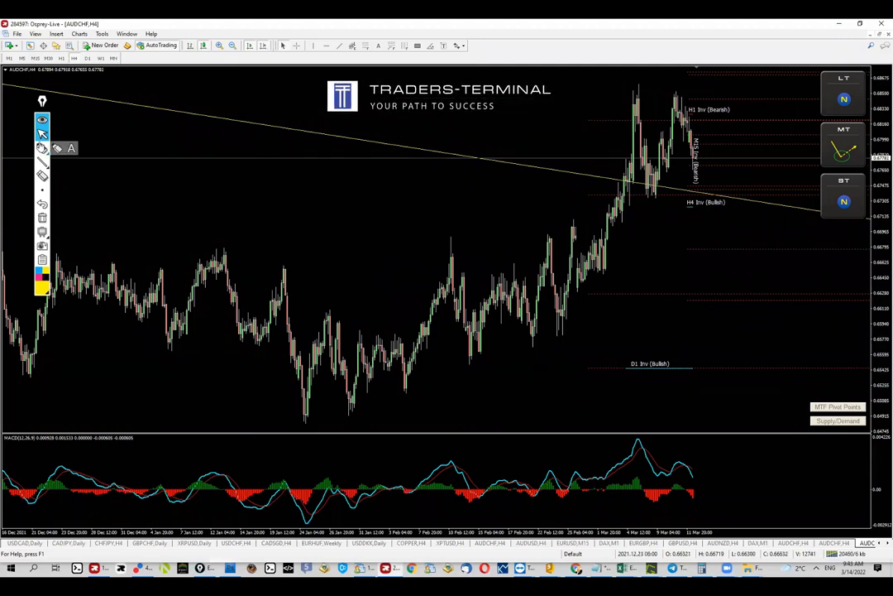
click(42, 148)
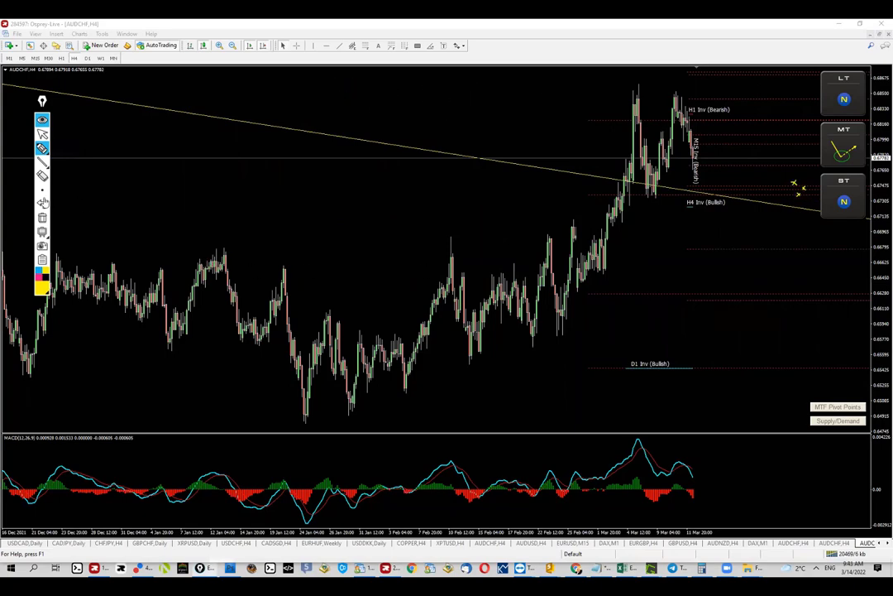
click(42, 134)
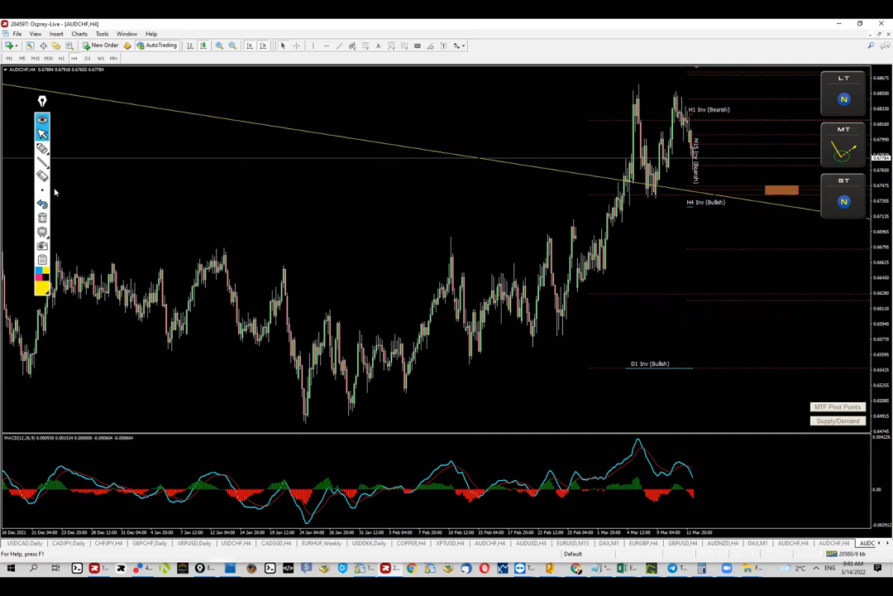
Sketch the early March rally, pullback and second rally on H4, circle the trendline retest, and clear the annotations
click(42, 148)
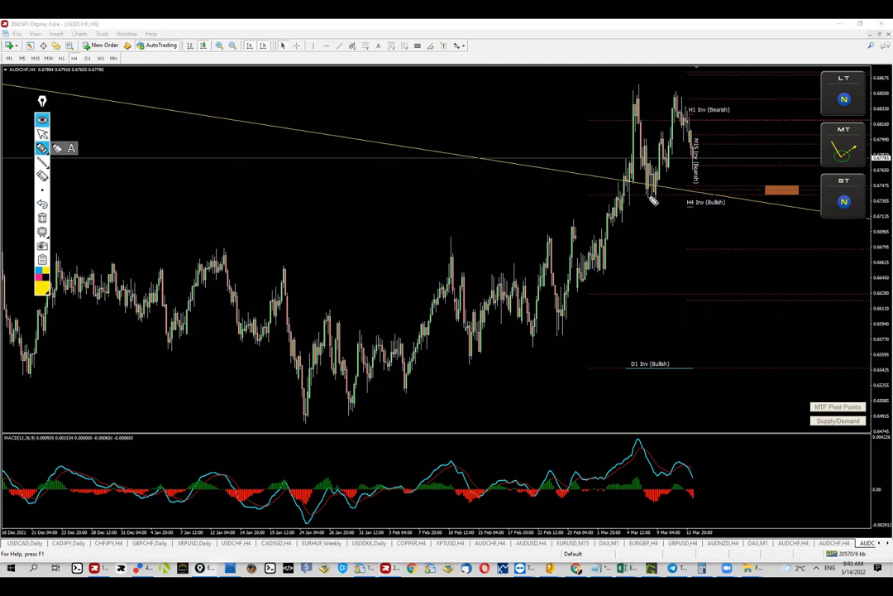
drag(575, 277, 622, 97)
mouse_move(639, 141)
mouse_down()
mouse_move(652, 194)
mouse_move(656, 185)
mouse_move(664, 193)
mouse_move(649, 199)
mouse_move(673, 97)
mouse_up()
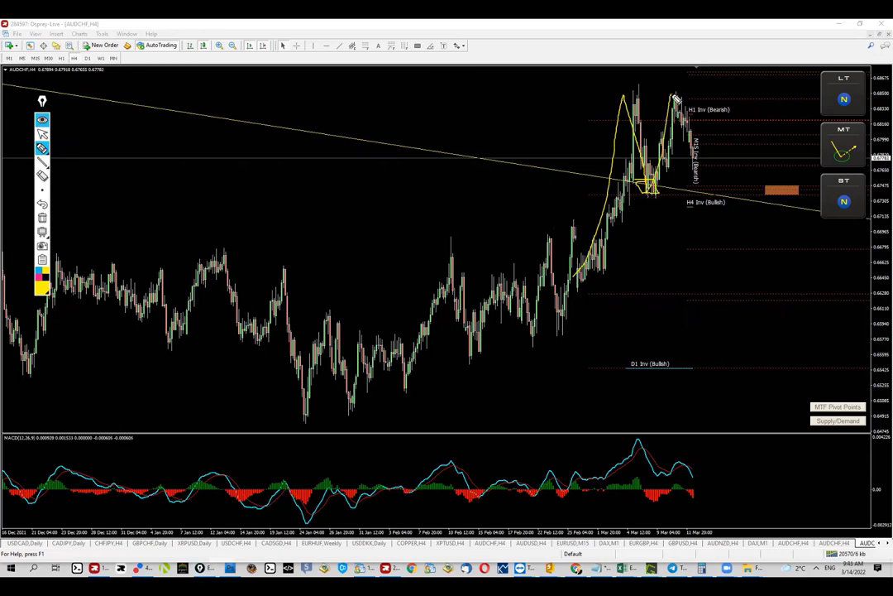
click(39, 188)
click(42, 134)
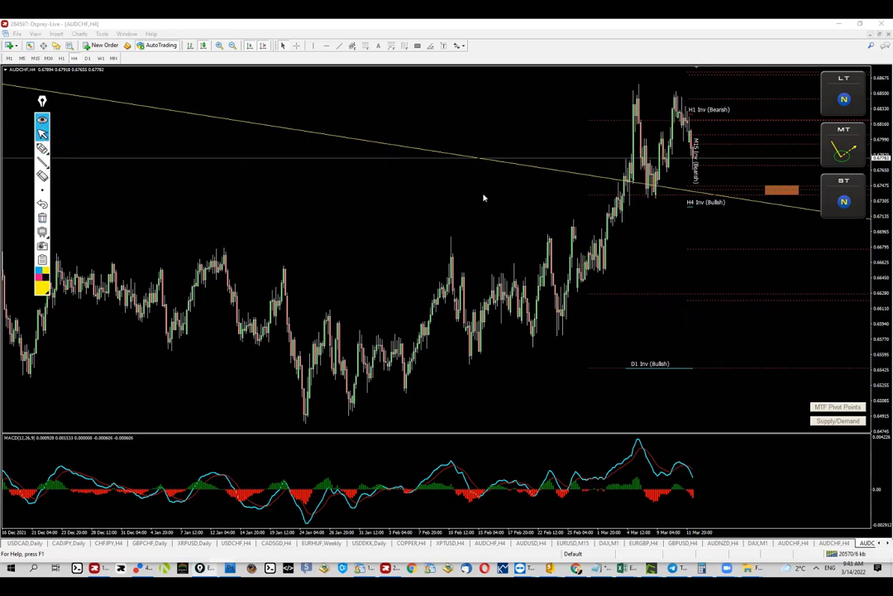
Draw straight lines along the March range's high and low, add a projected drop and bounce between them, and clear the annotations
click(41, 161)
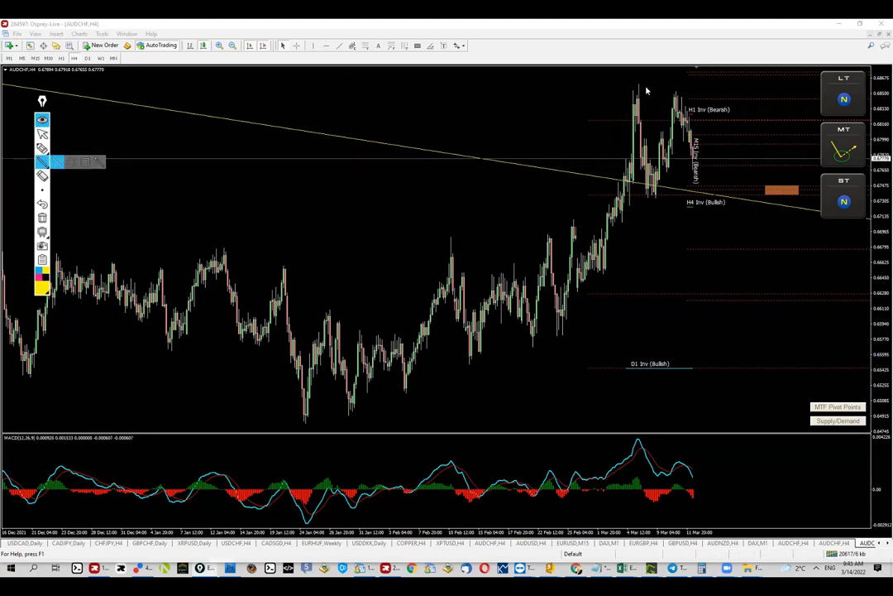
drag(638, 83, 778, 82)
drag(639, 198, 823, 194)
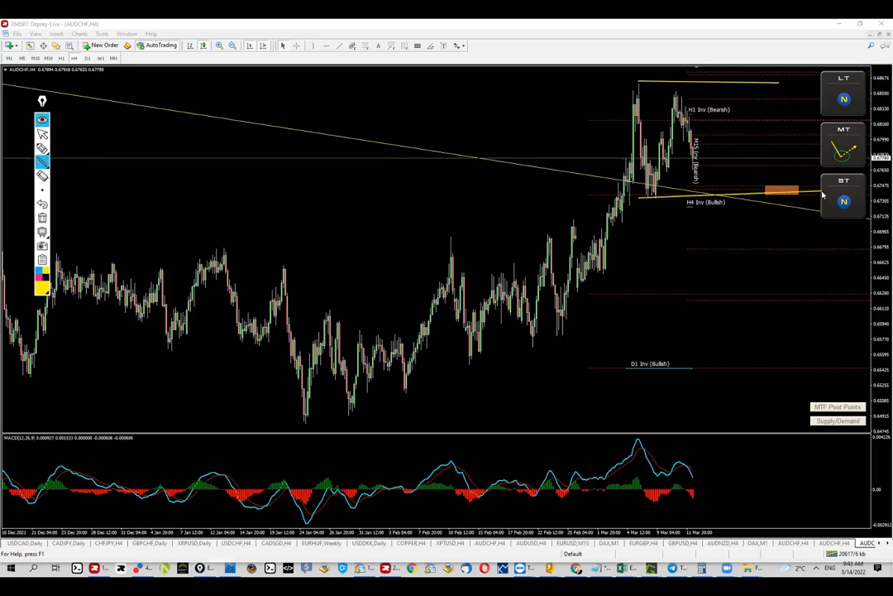
mouse_move(690, 124)
mouse_down()
mouse_move(746, 116)
mouse_move(751, 100)
mouse_up()
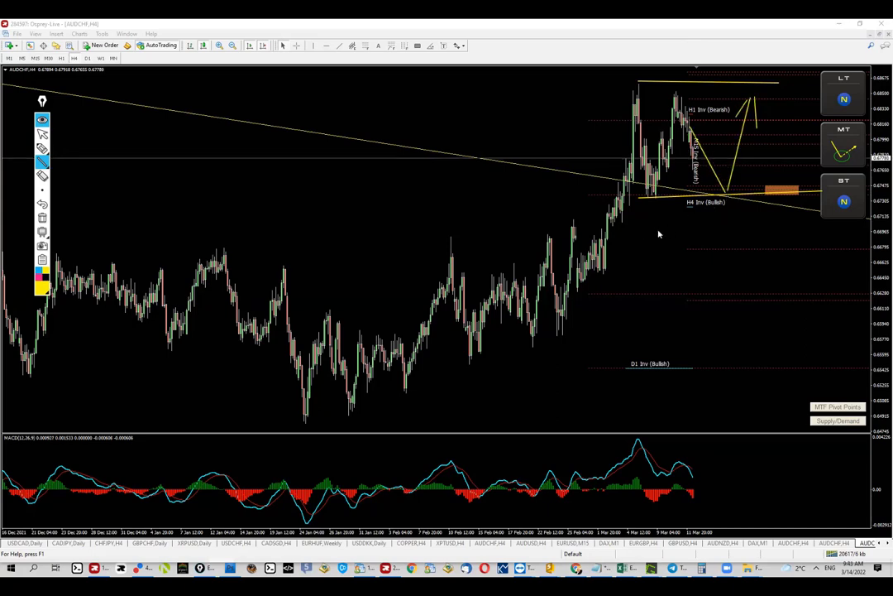
drag(695, 171, 724, 203)
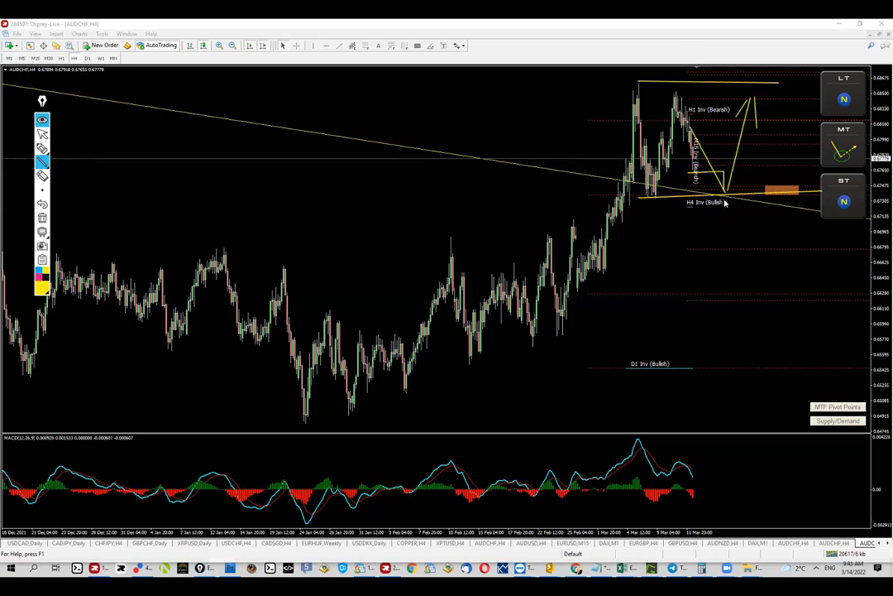
mouse_move(686, 176)
mouse_down()
mouse_move(685, 208)
mouse_move(683, 169)
mouse_up()
click(43, 217)
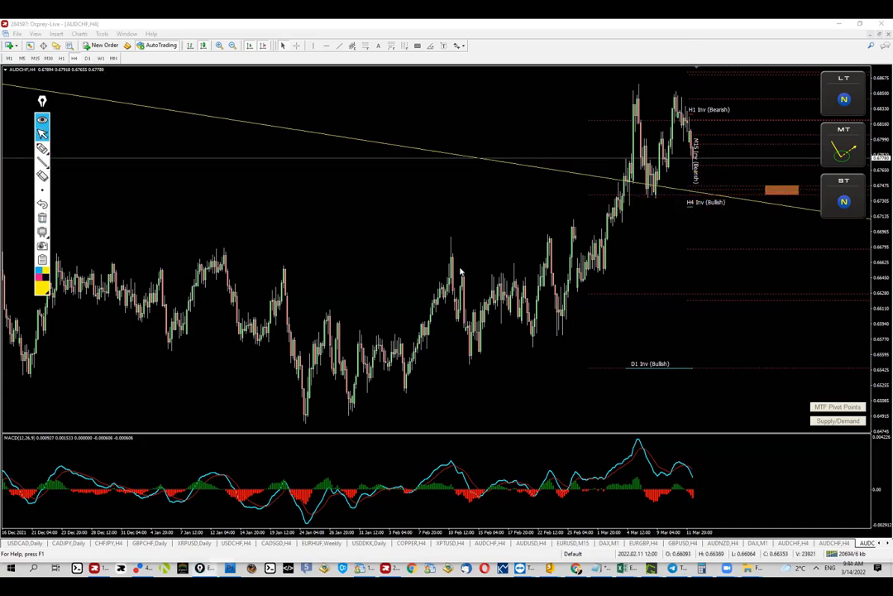
Show the volume profile, add horizontal levels at about 0.6777 and 0.6732 on D1, and display the profile again on H4
click(817, 424)
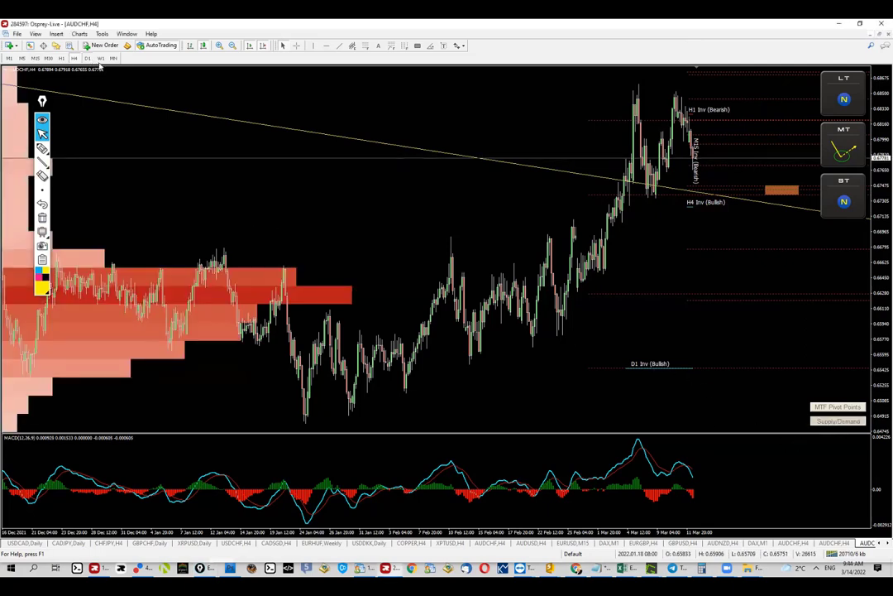
click(87, 58)
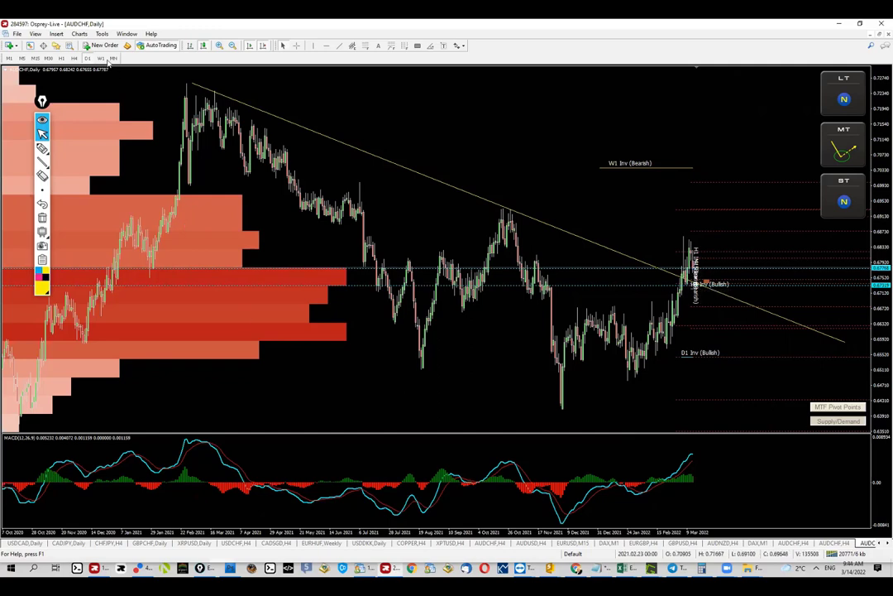
click(75, 58)
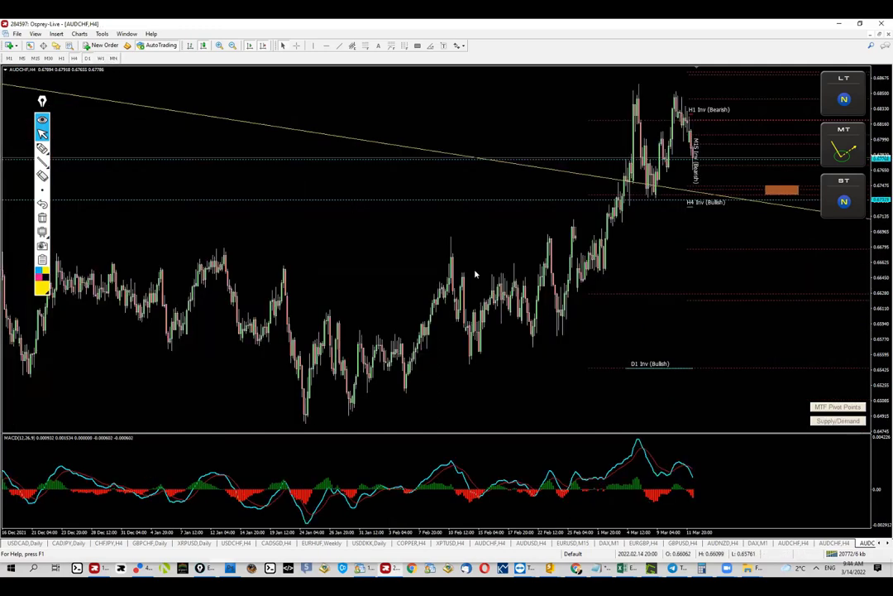
click(838, 420)
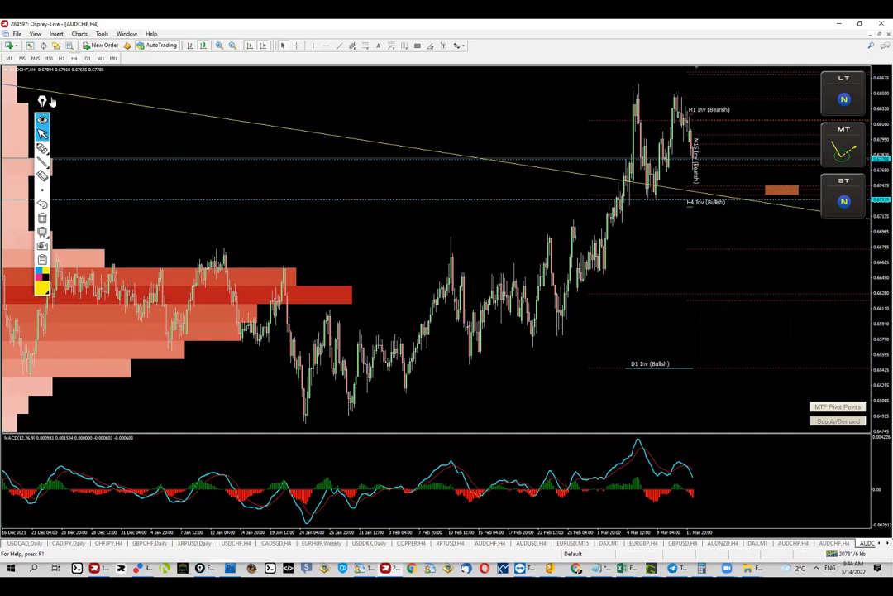
Move the annotation toolbar down, circle the profile's high-volume bars, extend their level, circle the H4 Inv (Bullish) zone, and clear the drawings
drag(50, 100, 46, 223)
click(42, 272)
mouse_move(297, 268)
mouse_down()
mouse_move(376, 298)
mouse_move(292, 321)
mouse_move(347, 319)
mouse_move(377, 285)
mouse_move(369, 321)
mouse_up()
drag(295, 279, 649, 283)
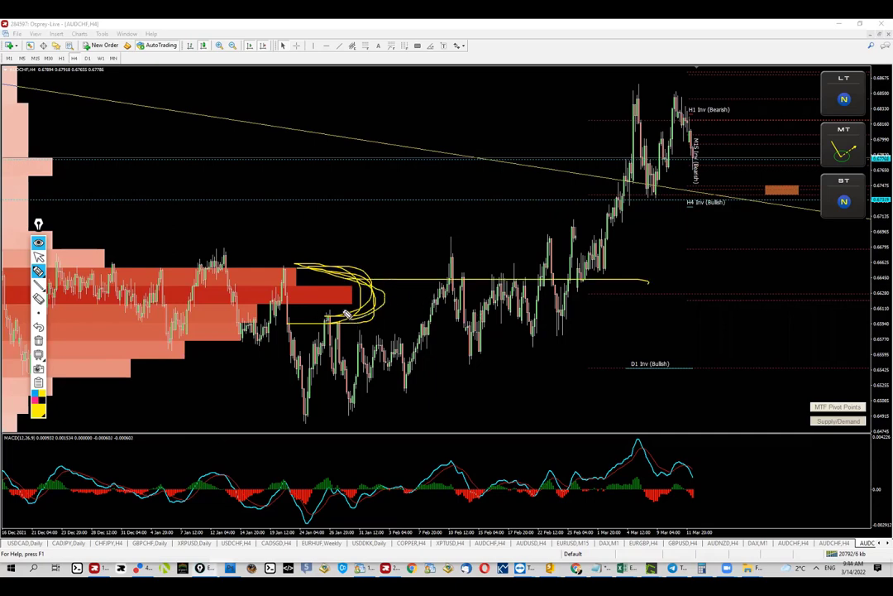
mouse_move(353, 250)
mouse_down()
mouse_move(369, 286)
mouse_move(364, 306)
mouse_up()
mouse_move(707, 186)
mouse_down()
mouse_move(631, 208)
mouse_move(742, 193)
mouse_up()
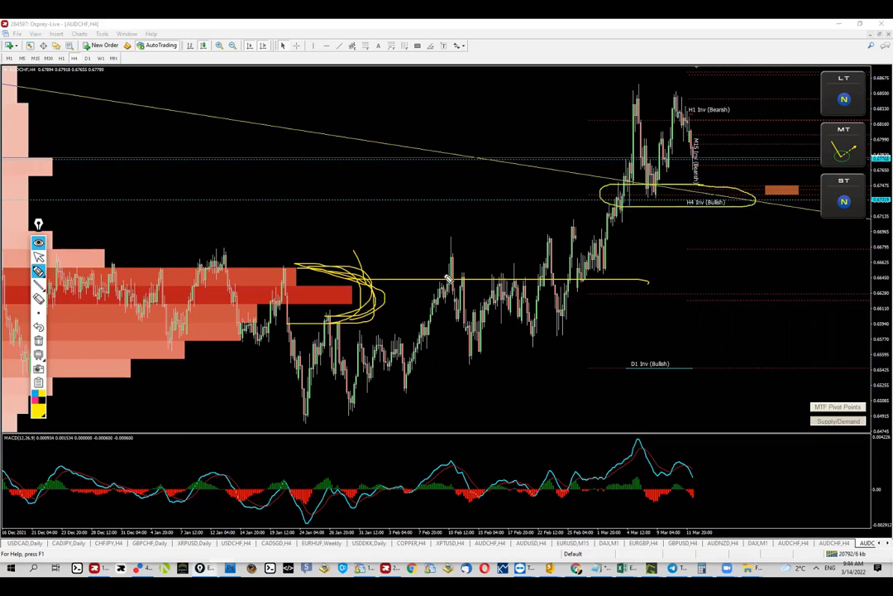
click(38, 341)
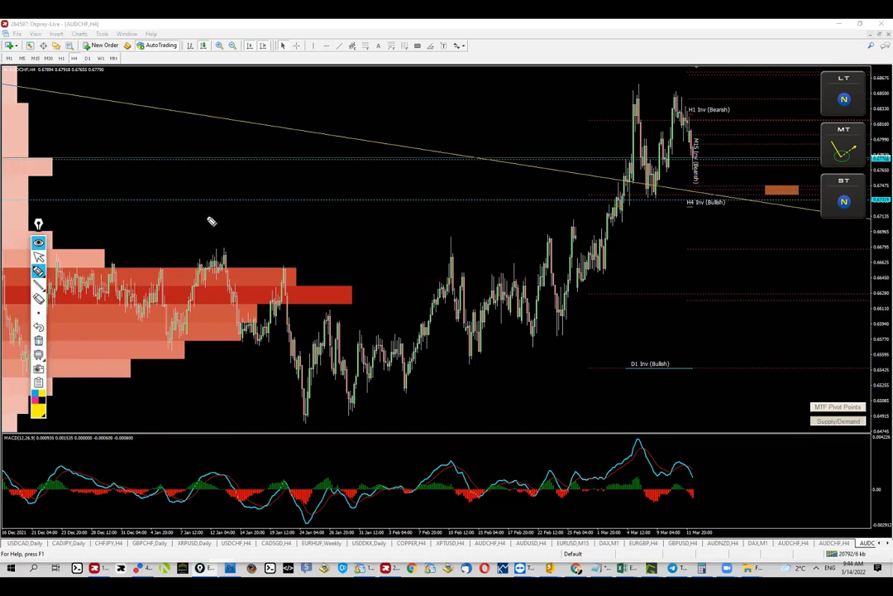
Add a horizontal line at about 0.6759 along the lower edge of the protruding upper profile bar
click(38, 256)
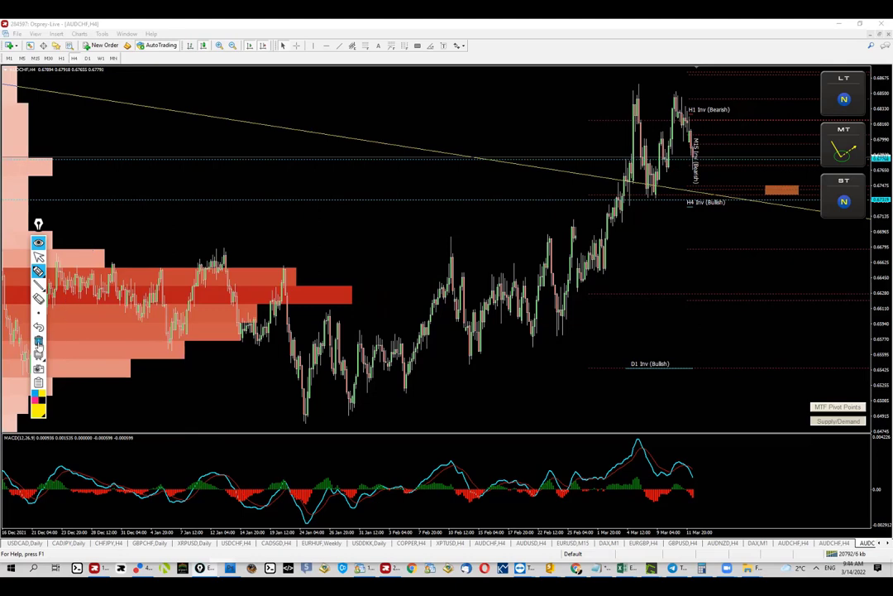
click(326, 47)
drag(62, 172, 59, 176)
Box the zones between the horizontal levels beside the profile and again at the latest candles, and clear the boxes
mouse_move(38, 285)
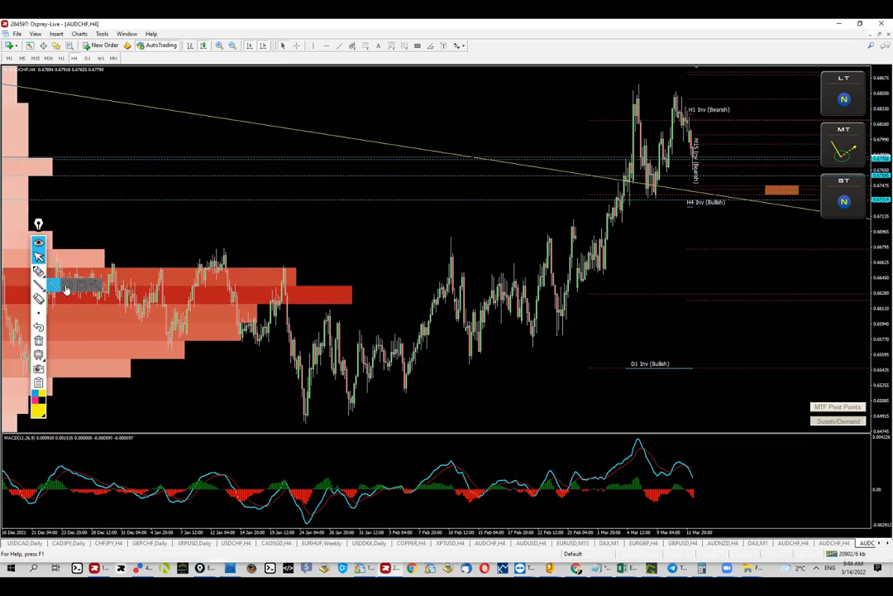
click(66, 289)
drag(96, 159, 120, 202)
drag(96, 159, 125, 178)
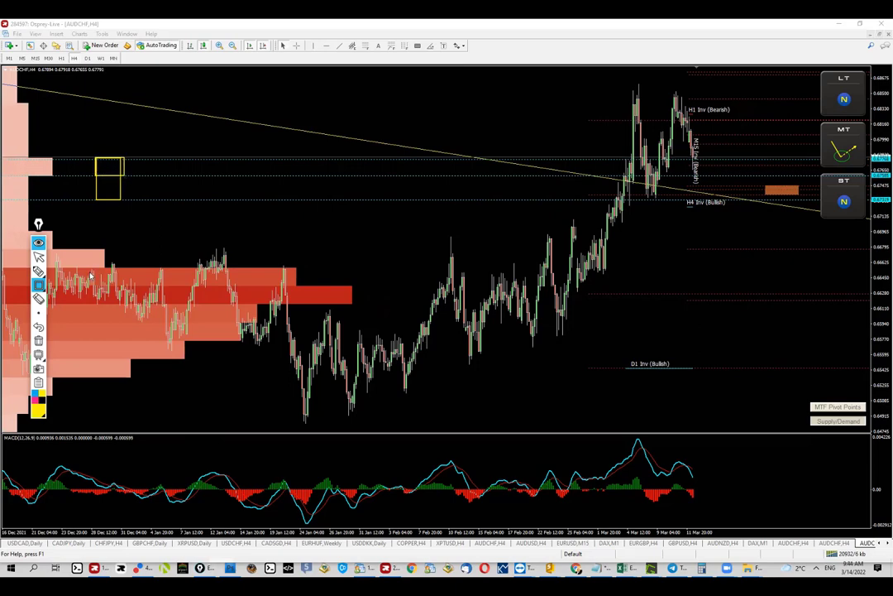
mouse_move(681, 158)
mouse_down()
mouse_move(720, 178)
mouse_move(699, 187)
mouse_move(718, 197)
mouse_up()
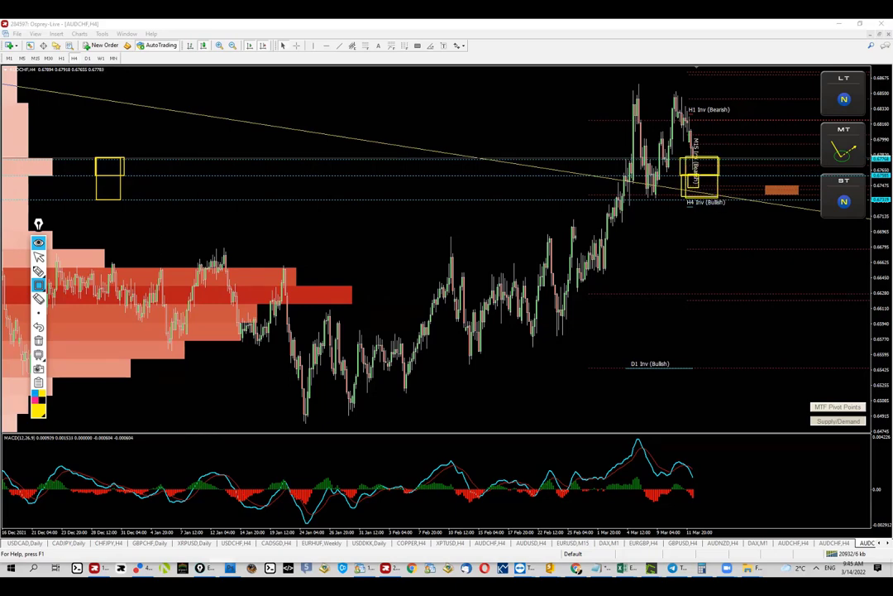
click(36, 341)
Circle the current price area and the lower trendline support zone freehand, and mark an X just before the orange rectangle
click(37, 271)
mouse_move(692, 159)
mouse_down()
mouse_move(684, 193)
mouse_move(758, 191)
mouse_move(752, 199)
mouse_up()
drag(752, 186, 741, 198)
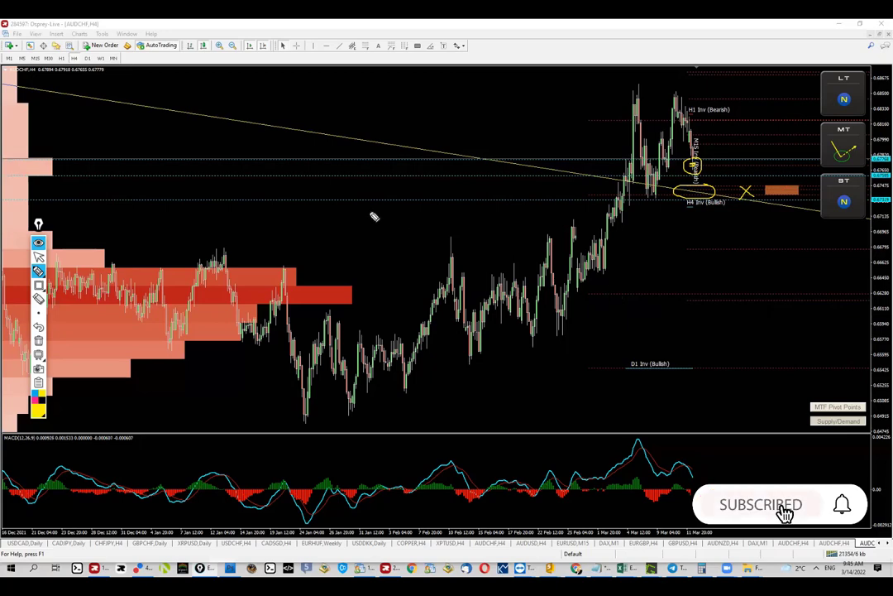
Clear the markings, box the trendline support zone before the orange rectangle, circle the H4 Inv (Bullish) label, and clear the drawings
click(38, 340)
mouse_move(695, 197)
mouse_down()
mouse_move(683, 199)
mouse_move(727, 211)
mouse_move(685, 199)
mouse_move(758, 189)
mouse_move(632, 187)
mouse_move(631, 197)
mouse_up()
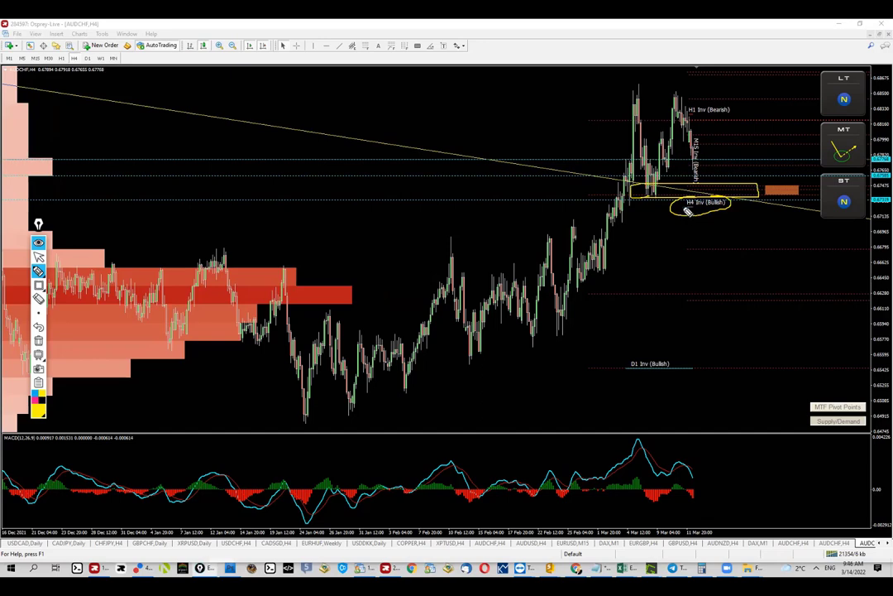
click(38, 340)
Box the trendline support zone just ahead of the latest candles and underline the horizontal level along its lower side freehand
click(38, 285)
drag(685, 179, 752, 198)
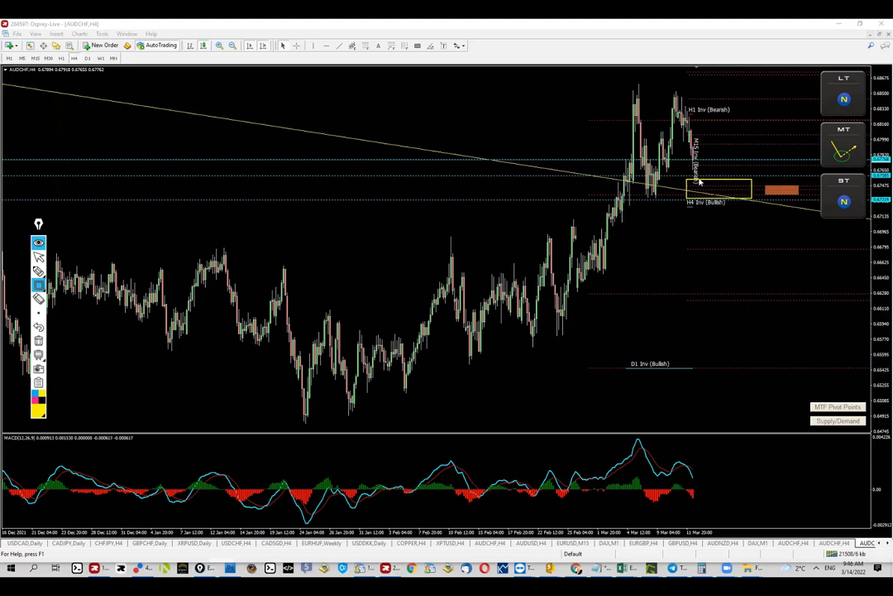
click(38, 271)
drag(630, 199, 755, 206)
drag(643, 199, 763, 201)
Sketch an upward arrow below the boxed zone and a projected path dipping into it and rallying past H1 Inv (Bearish), and clear the drawings
drag(681, 251, 689, 208)
mouse_move(693, 131)
mouse_down()
mouse_move(708, 180)
mouse_move(751, 120)
mouse_up()
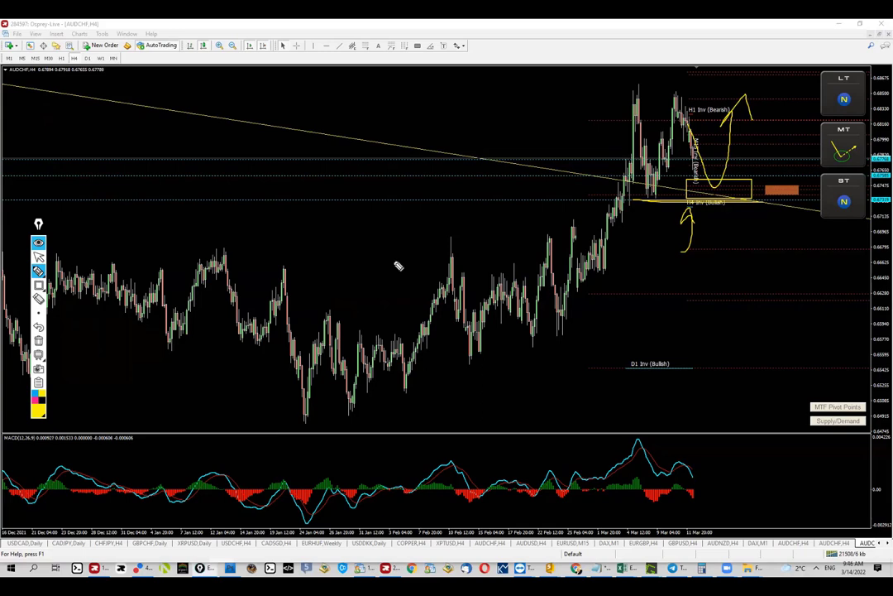
click(39, 341)
Circle the trendline support area, draw the March range's upper and lower boundaries freehand, circle the resistance area, and add short level marks at both areas
drag(708, 180, 733, 193)
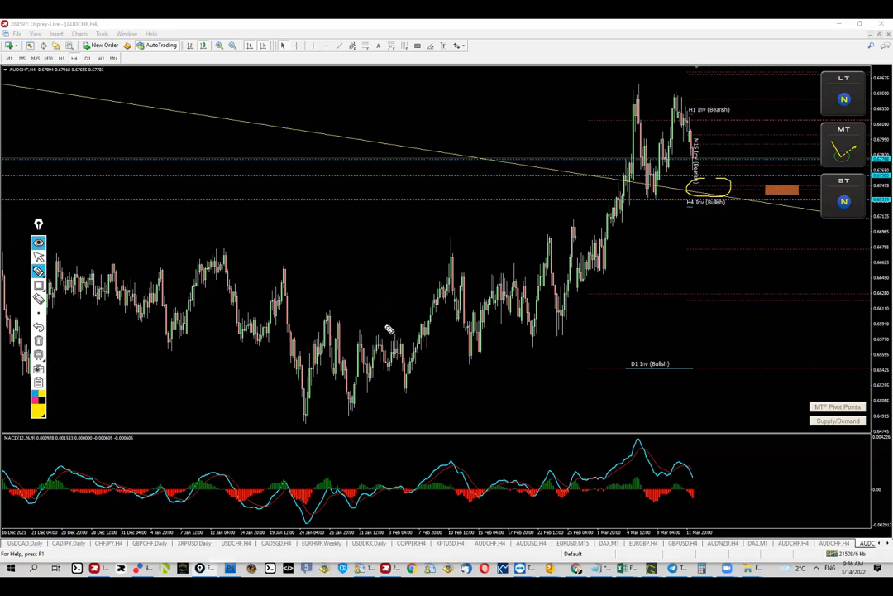
drag(630, 86, 857, 101)
drag(626, 201, 860, 201)
drag(742, 89, 735, 119)
drag(722, 183, 738, 184)
drag(722, 212, 737, 212)
drag(747, 103, 707, 103)
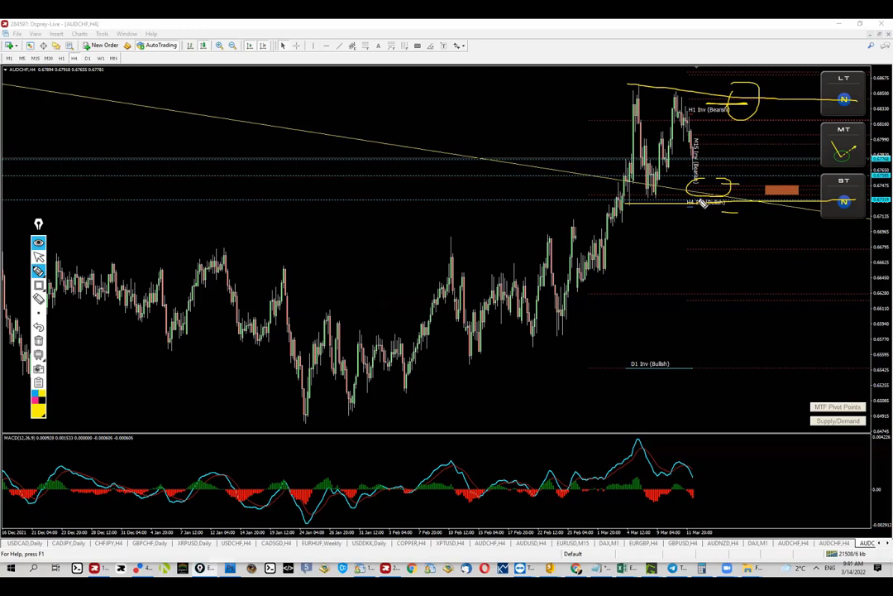
Sketch a bounce from support breaking above resistance, trace the uptrend from the January low, mark an X above the chart, and clear the drawings
mouse_move(710, 192)
mouse_down()
mouse_move(738, 99)
mouse_move(786, 126)
mouse_move(796, 65)
mouse_move(822, 88)
mouse_up()
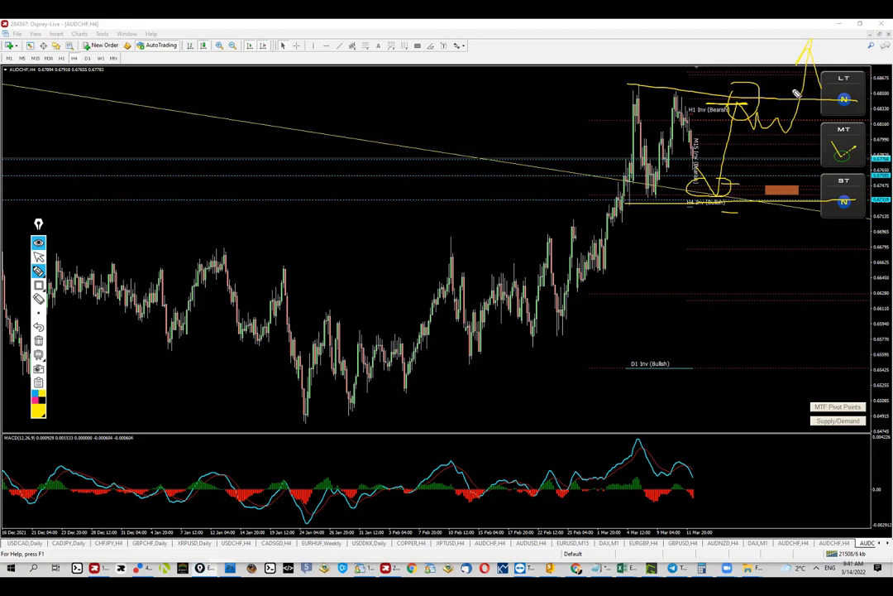
drag(300, 420, 746, 41)
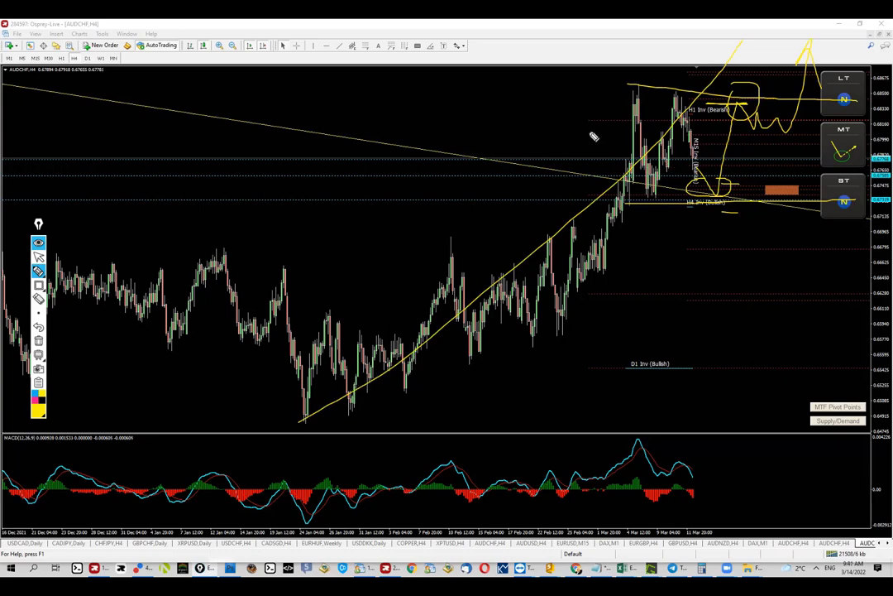
drag(550, 90, 534, 111)
drag(536, 90, 552, 110)
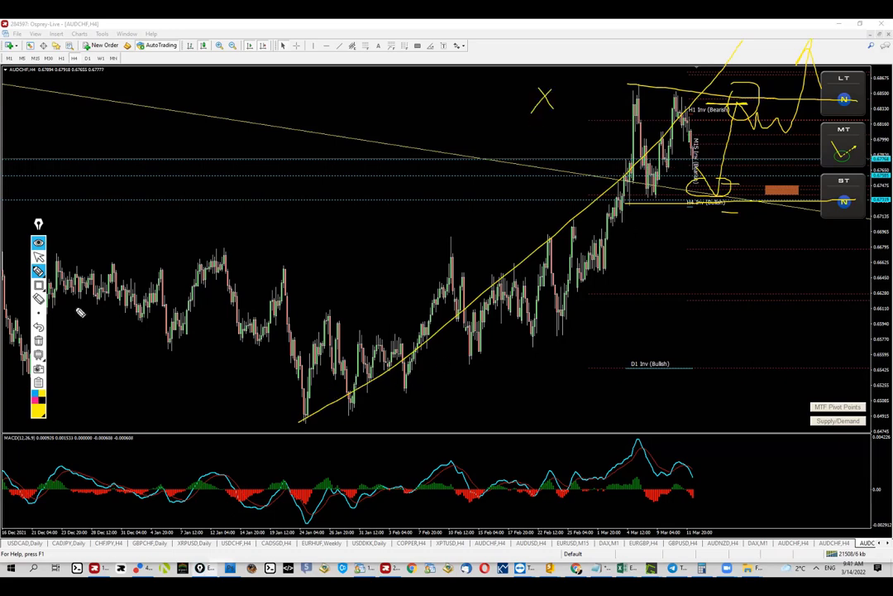
click(39, 341)
Draw converging boundary lines around the March consolidation and a bold vertical stroke rising through the upper line
drag(622, 81, 884, 120)
drag(637, 212, 831, 181)
mouse_move(768, 140)
mouse_down()
mouse_move(786, 37)
mouse_move(769, 131)
mouse_up()
Outline the February consolidation with freehand boundaries, circle its two late lows, extend their level, and mark the resistance lines and pullback near its upper edge
drag(438, 235, 623, 246)
drag(465, 361, 621, 327)
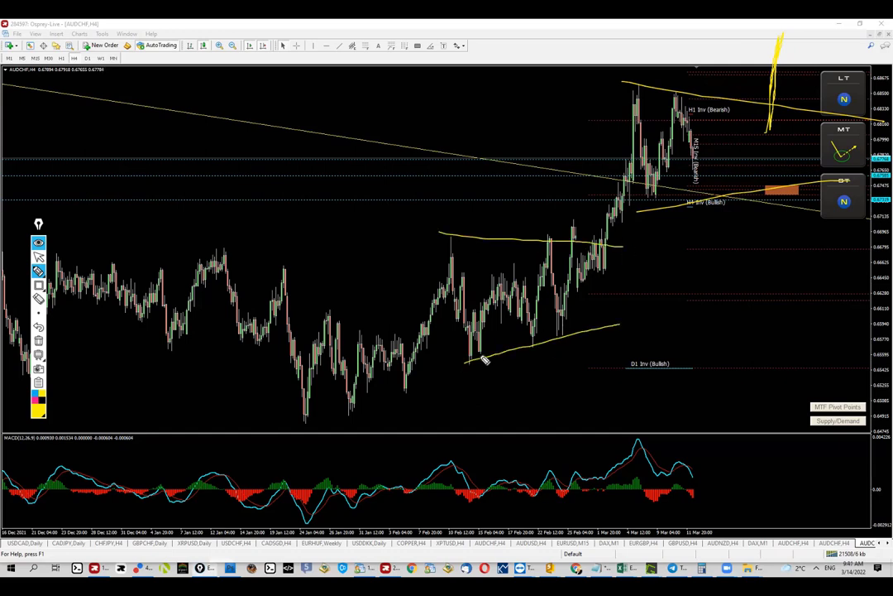
mouse_move(534, 334)
mouse_down()
mouse_move(530, 344)
mouse_move(560, 329)
mouse_up()
mouse_move(548, 258)
mouse_down()
mouse_move(593, 255)
mouse_move(577, 254)
mouse_move(579, 263)
mouse_move(592, 252)
mouse_move(602, 275)
mouse_up()
drag(508, 330, 788, 329)
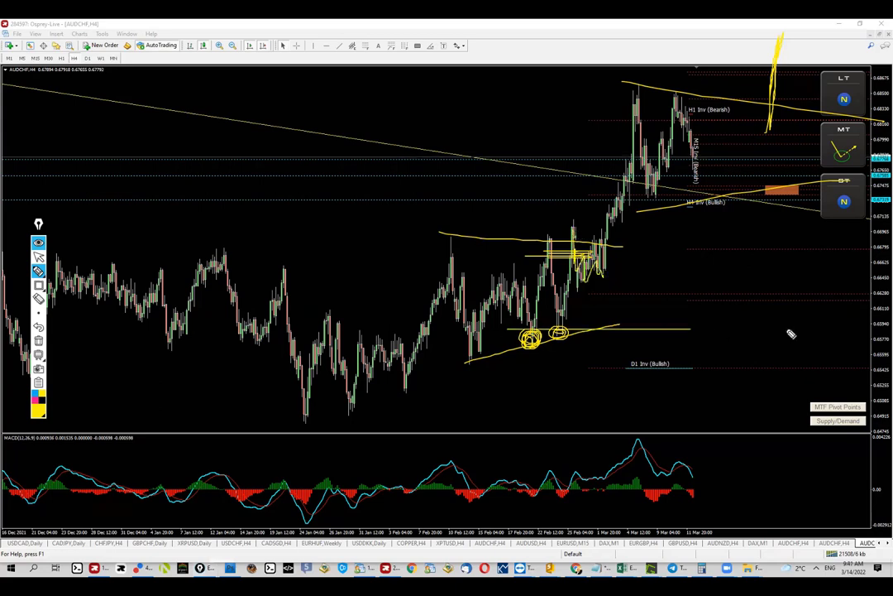
drag(529, 374, 564, 337)
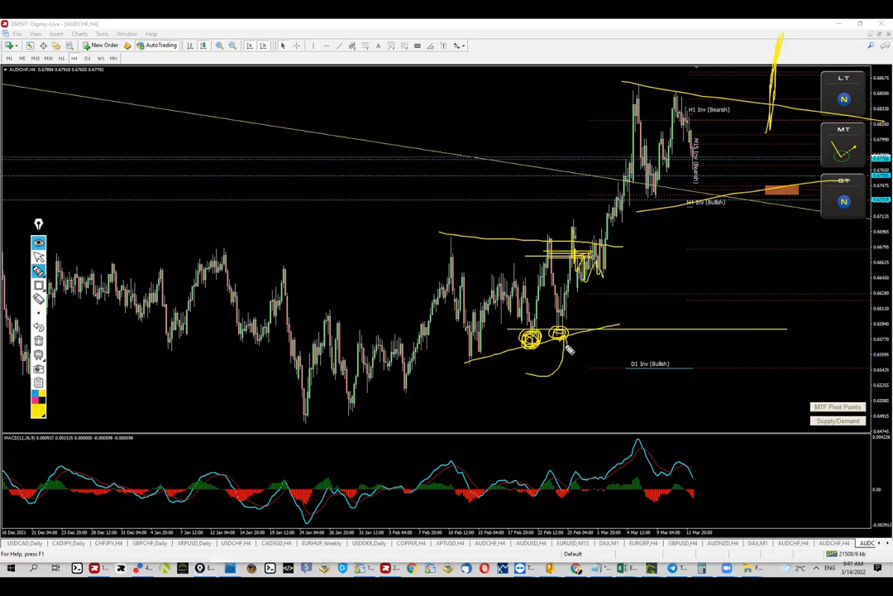
Trace the steep rally from the late-February pullback to the March high and draw a horizontal line across the February highs
drag(589, 289, 638, 83)
drag(408, 229, 738, 228)
mouse_move(612, 192)
mouse_down()
mouse_move(620, 103)
mouse_move(585, 281)
mouse_move(622, 99)
mouse_move(584, 286)
mouse_up()
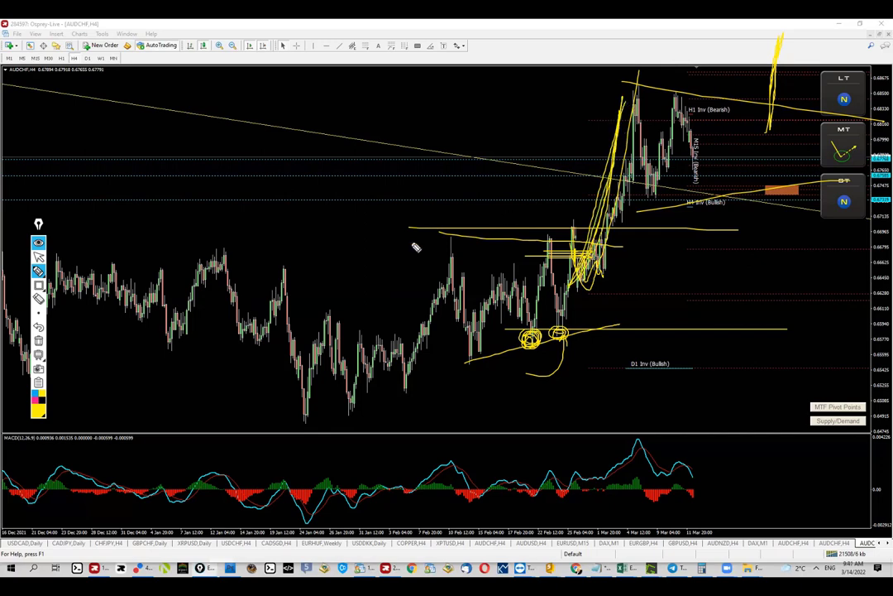
Outline the January range with upper and lower lines, circle its last high, and trace the sharp drop to the late-January low
drag(150, 358, 283, 356)
drag(154, 254, 327, 253)
drag(290, 263, 281, 276)
drag(192, 247, 310, 270)
mouse_move(180, 341)
mouse_down()
mouse_move(329, 341)
mouse_move(313, 432)
mouse_up()
drag(279, 334, 314, 429)
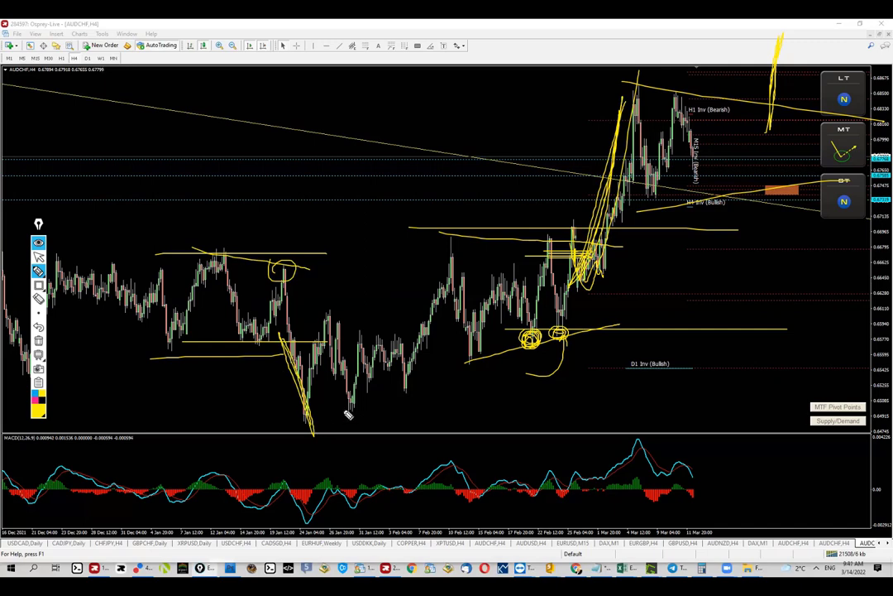
Bracket the January high as "10p", label the drop from the range's lower line "20", mark the target low with an X, and sketch the retest-and-drop path
mouse_move(268, 278)
mouse_down()
mouse_move(316, 277)
mouse_move(297, 260)
mouse_move(287, 262)
mouse_move(305, 284)
mouse_move(329, 276)
mouse_move(337, 284)
mouse_move(339, 257)
mouse_move(363, 276)
mouse_move(336, 425)
mouse_up()
mouse_move(234, 339)
mouse_down()
mouse_move(394, 343)
mouse_move(363, 332)
mouse_move(369, 322)
mouse_up()
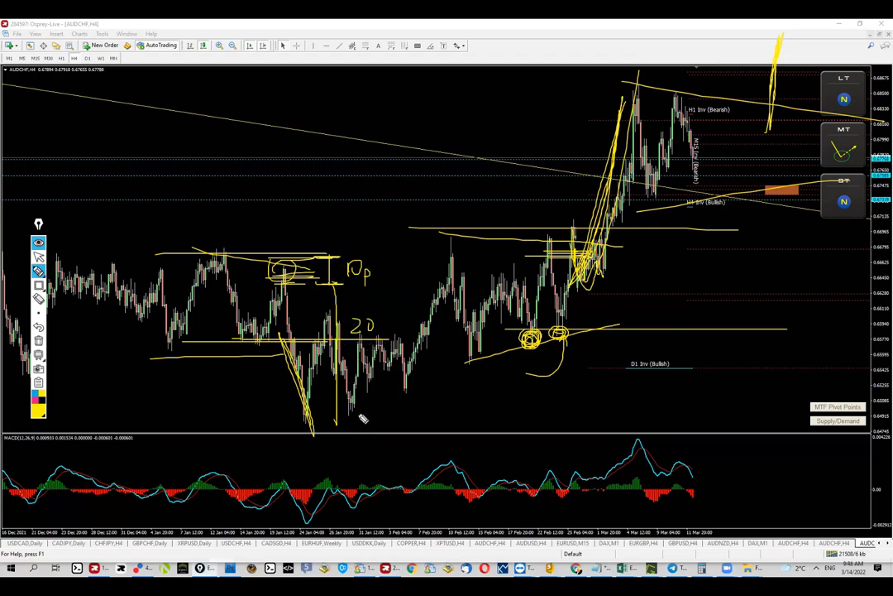
mouse_move(359, 407)
mouse_down()
mouse_move(368, 420)
mouse_move(343, 422)
mouse_move(343, 406)
mouse_up()
drag(333, 322, 371, 421)
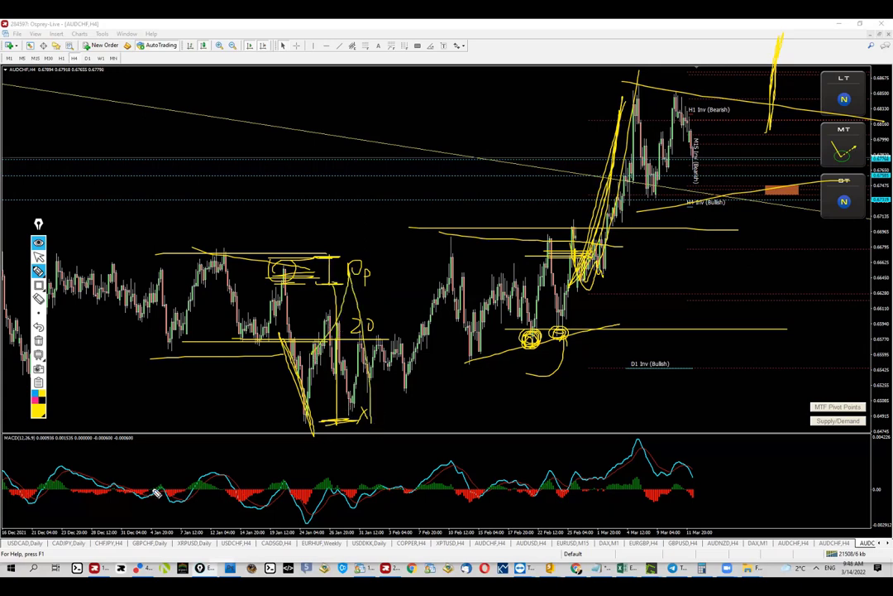